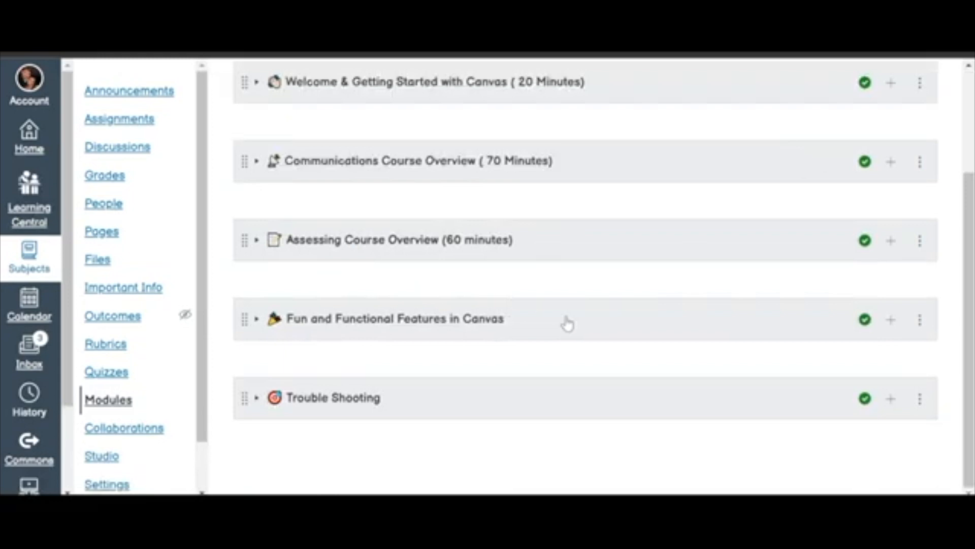
Add a new assignment named "Annotate PDF Sample" to the Fun and Functional Features in Canvas module, without indentation.
{"action": "left_click", "coordinate": [257, 319]}
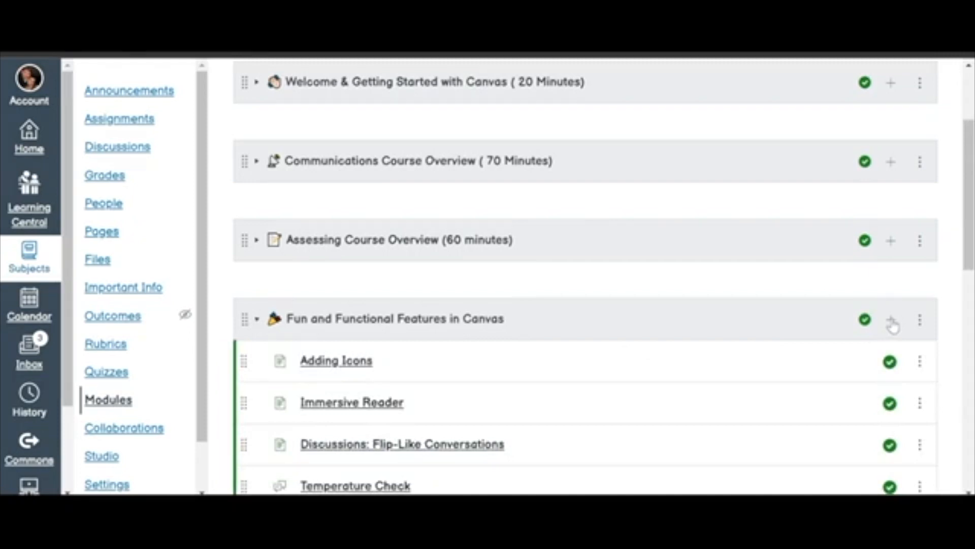
{"action": "left_click", "coordinate": [891, 321]}
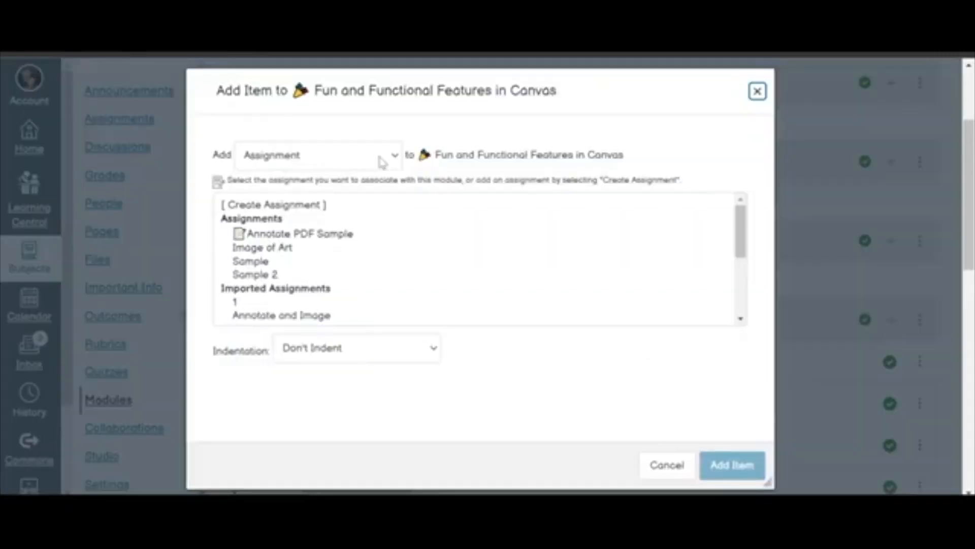
{"action": "left_click", "coordinate": [314, 205]}
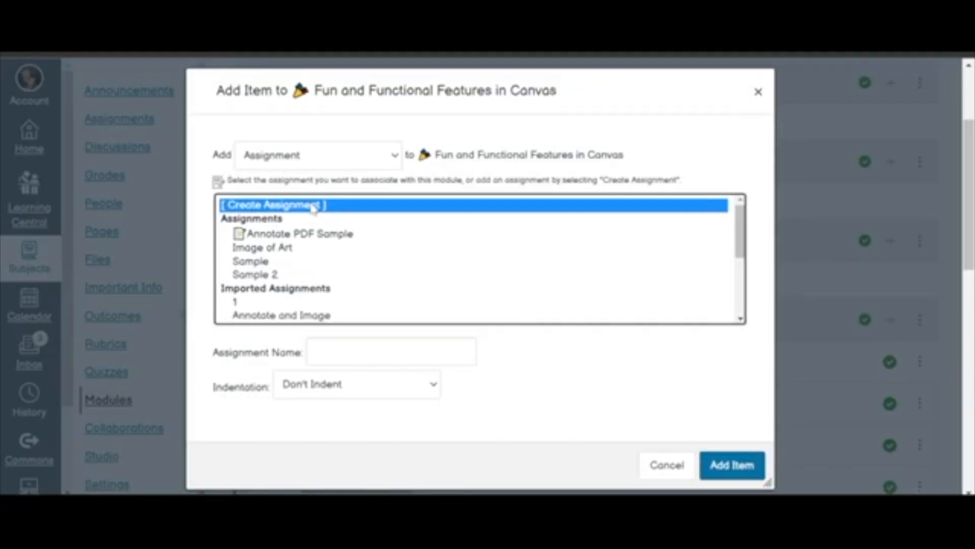
{"action": "left_click", "coordinate": [344, 350]}
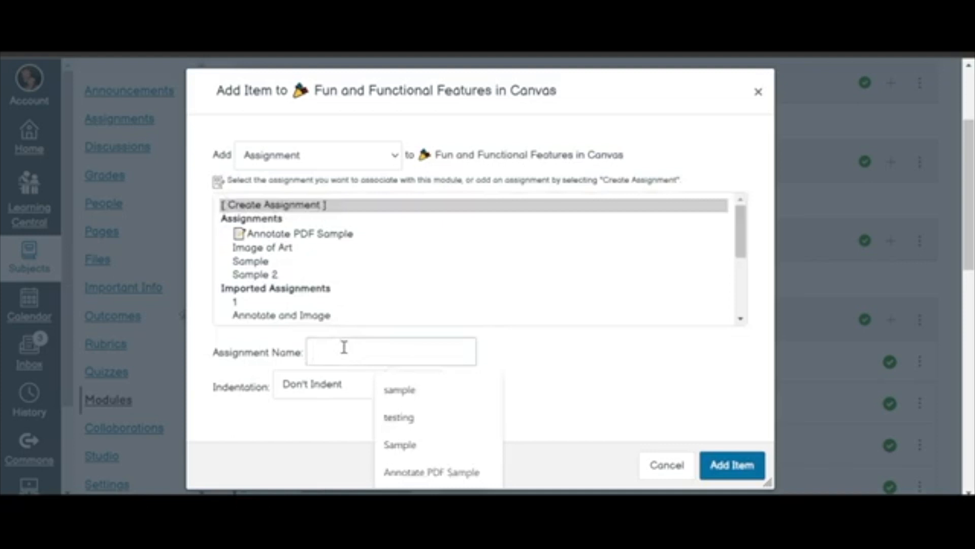
{"action": "left_click", "coordinate": [409, 472]}
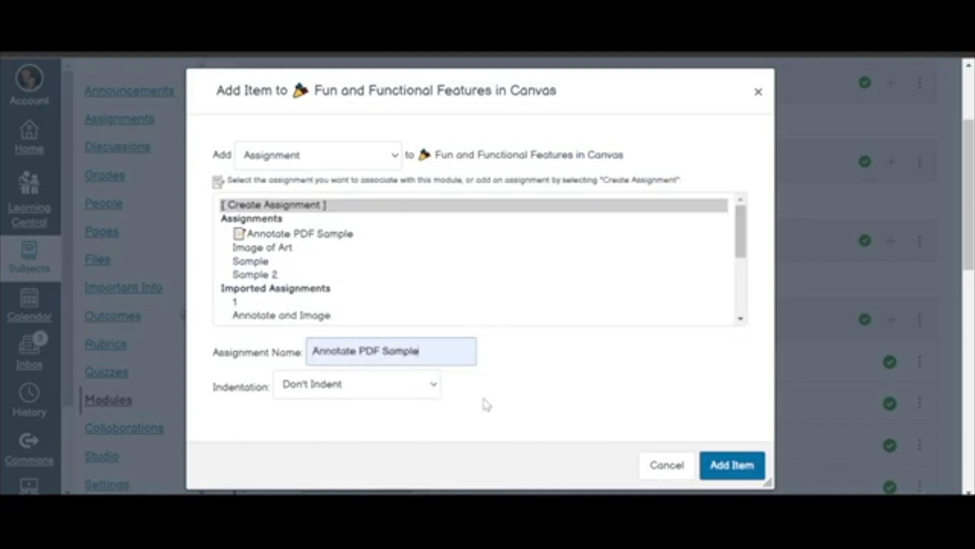
{"action": "left_click", "coordinate": [724, 467]}
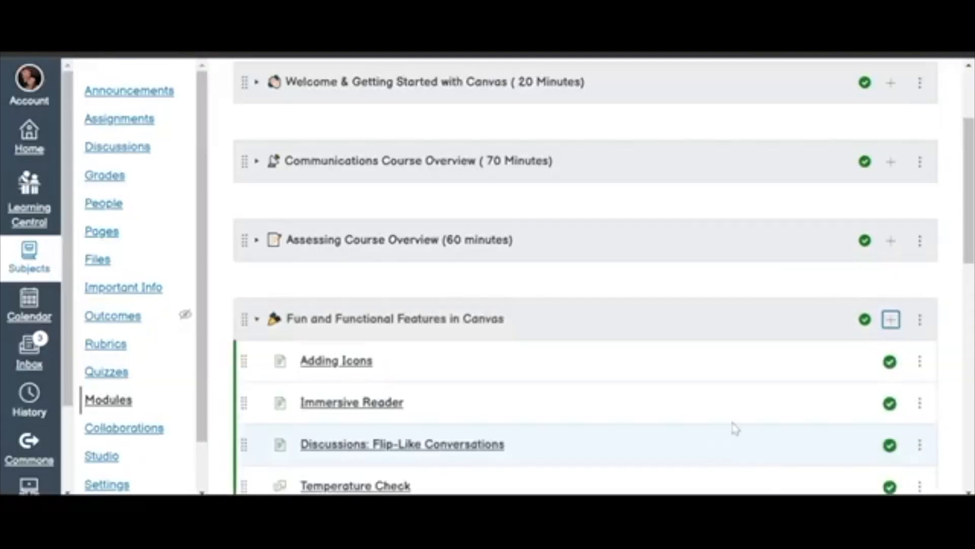
Move the Annotate PDF Sample item directly below Annotation Features on PDFs and increase its indent by one level.
{"action": "left_click_drag", "start_coordinate": [967, 203], "coordinate": [967, 385]}
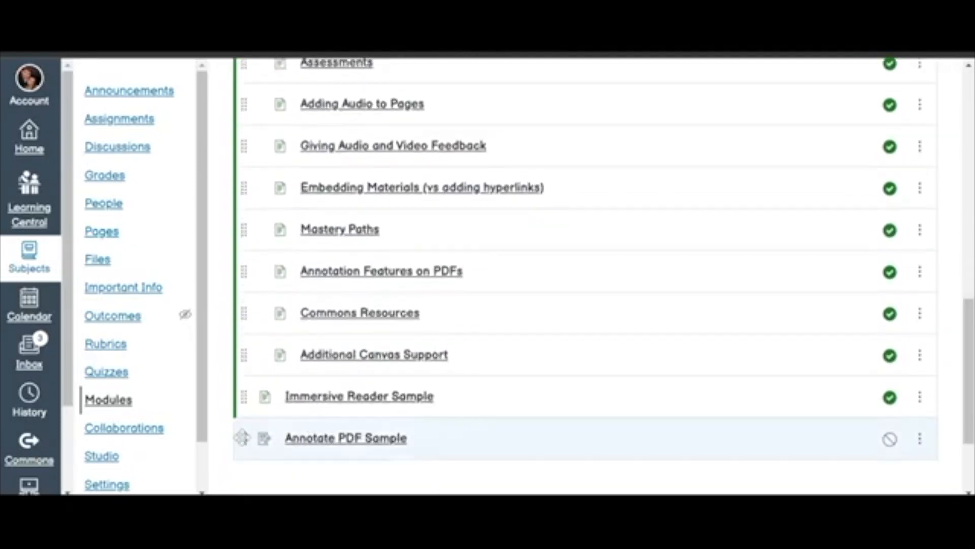
{"action": "mouse_move", "coordinate": [243, 437]}
{"action": "left_mouse_down"}
{"action": "mouse_move", "coordinate": [261, 371]}
{"action": "mouse_move", "coordinate": [264, 194]}
{"action": "mouse_move", "coordinate": [269, 279]}
{"action": "mouse_move", "coordinate": [283, 287]}
{"action": "mouse_move", "coordinate": [285, 191]}
{"action": "mouse_move", "coordinate": [285, 320]}
{"action": "mouse_move", "coordinate": [285, 311]}
{"action": "left_mouse_up"}
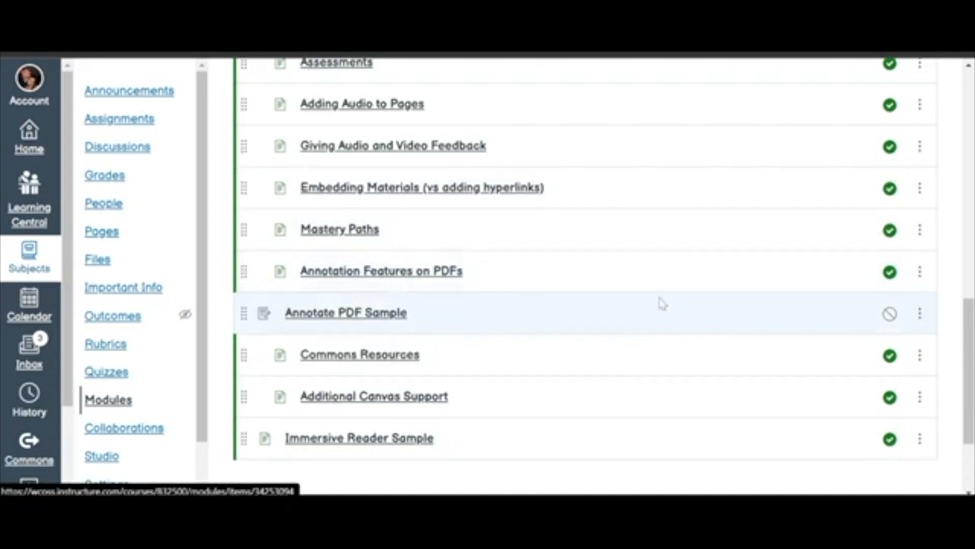
{"action": "left_click", "coordinate": [920, 313]}
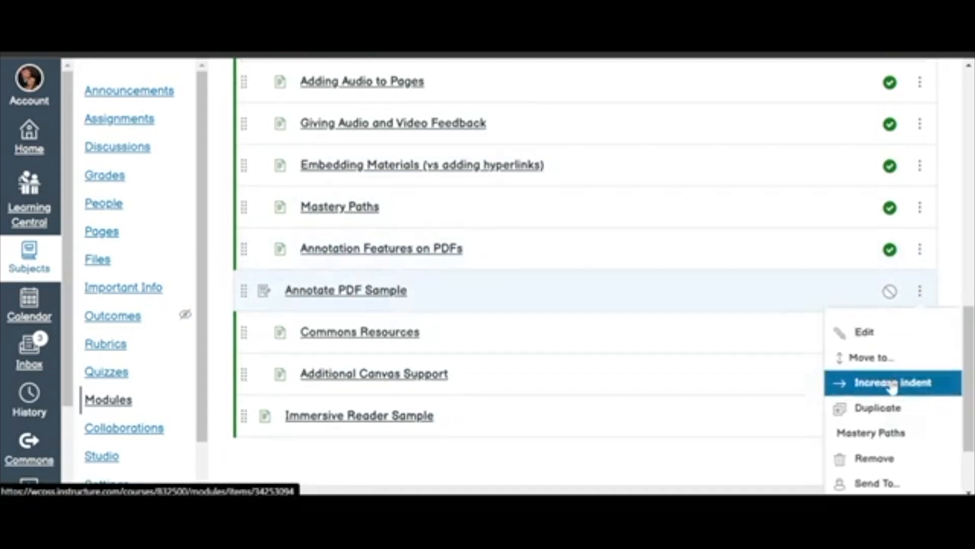
{"action": "left_click", "coordinate": [892, 385]}
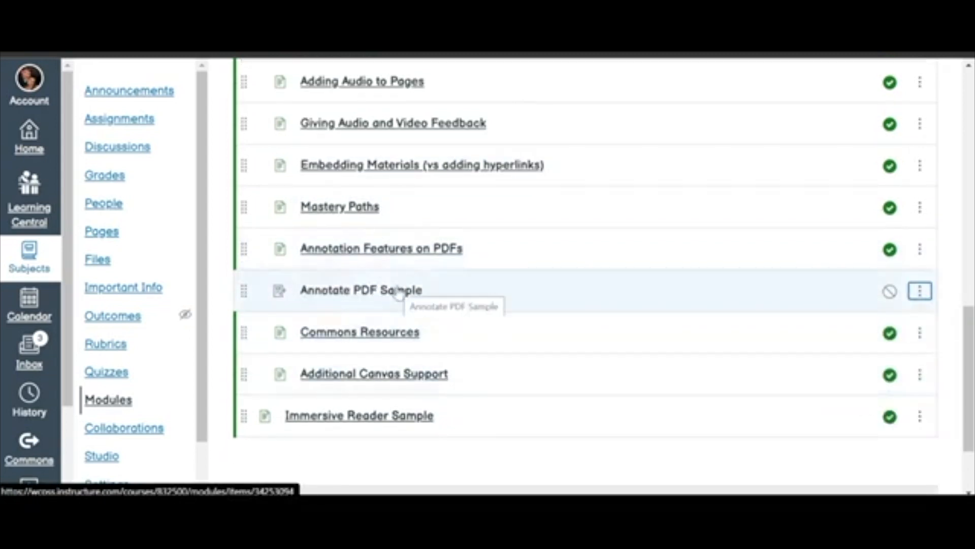
Open the Annotate PDF Sample assignment for editing and put a memo emoji in front of its name.
{"action": "left_click_drag", "start_coordinate": [397, 292], "coordinate": [393, 280]}
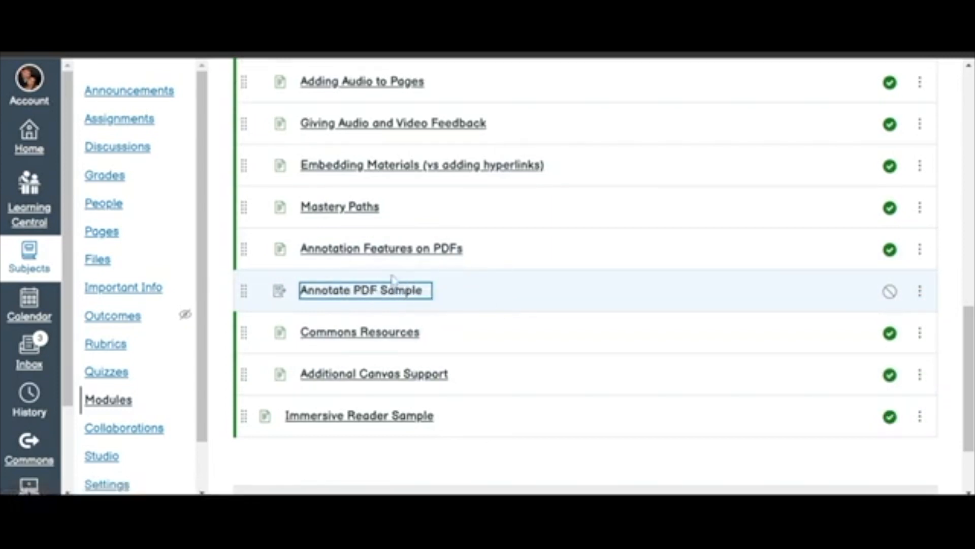
{"action": "left_click", "coordinate": [392, 299]}
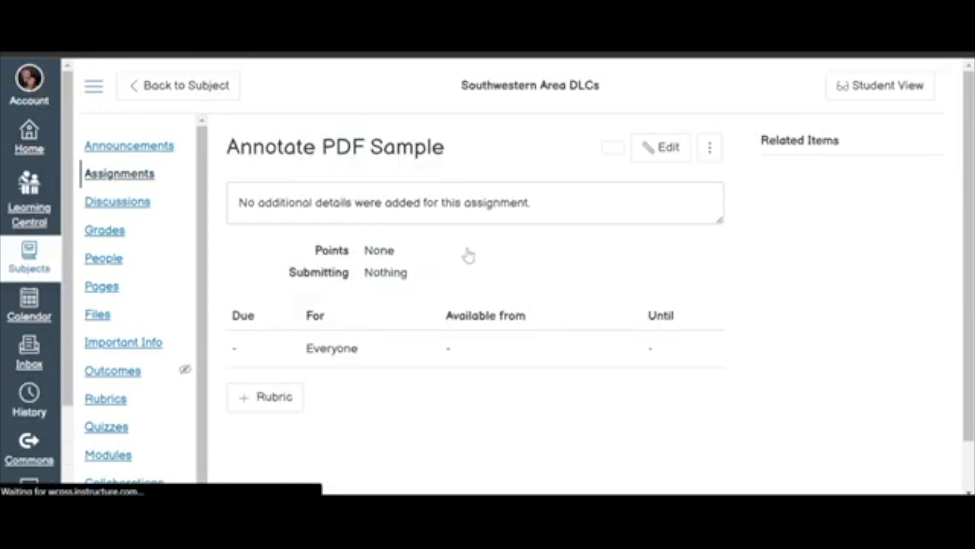
{"action": "left_click", "coordinate": [661, 152]}
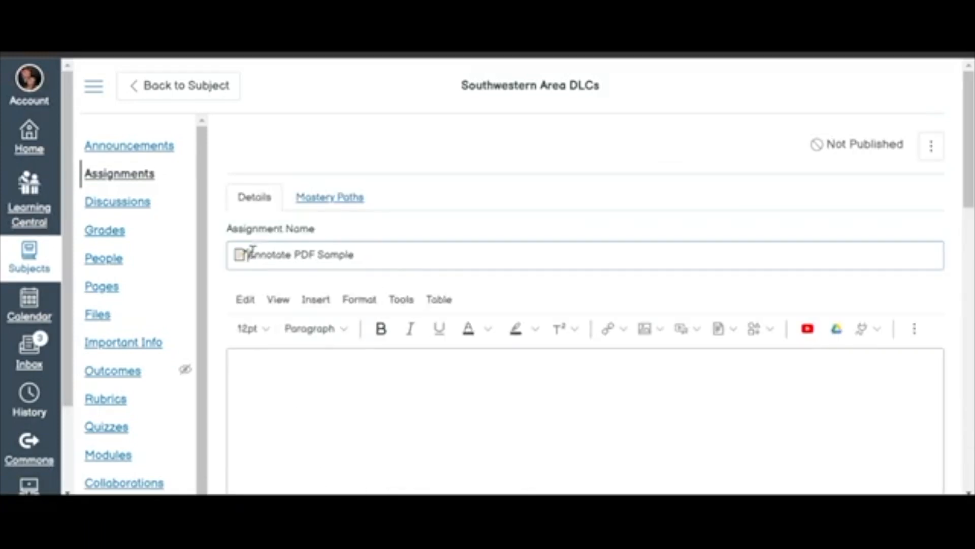
{"action": "left_click", "coordinate": [399, 256]}
Enter "Directions" as the assignment's description and set its points to 100.
{"action": "left_click", "coordinate": [315, 394]}
{"action": "type", "text": "Di"}
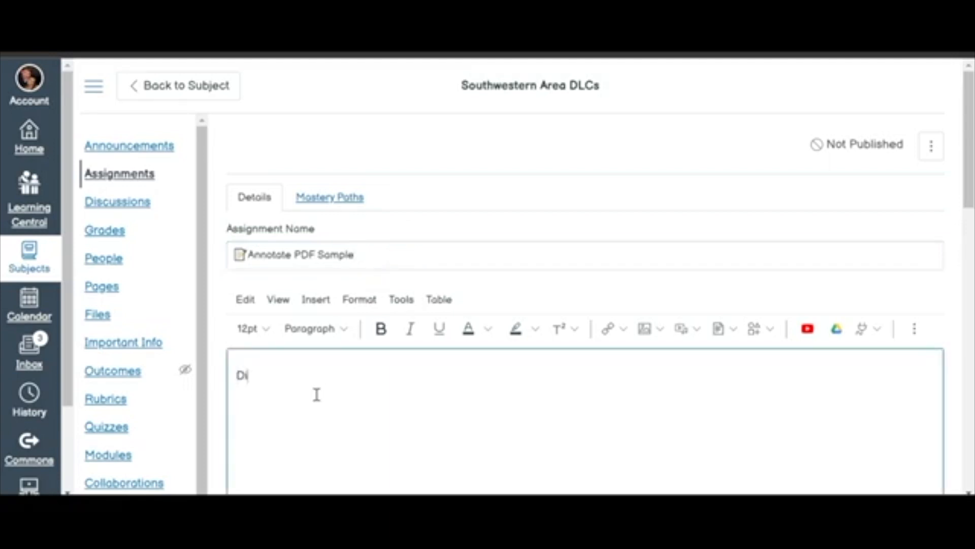
{"action": "type", "text": "rections"}
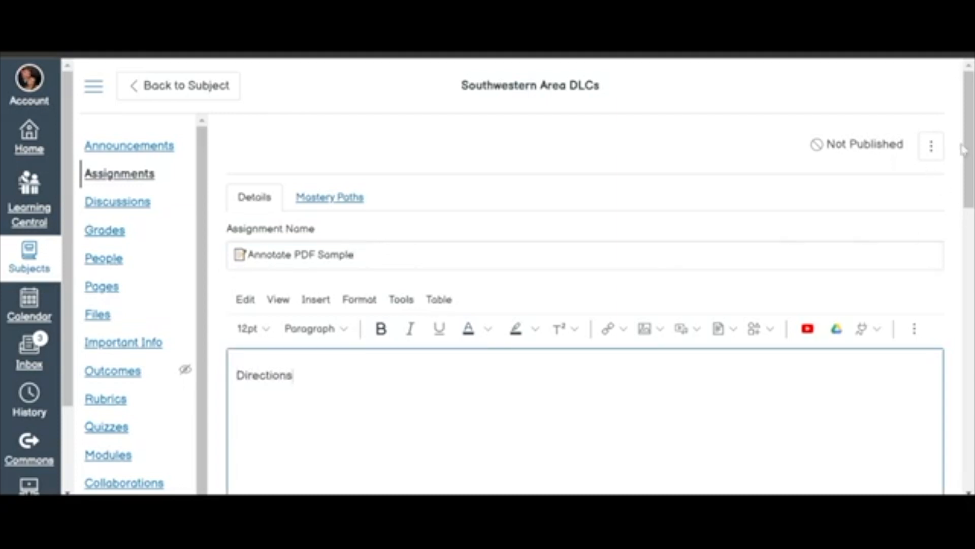
{"action": "scroll", "coordinate": [967, 152], "scroll_direction": "down", "scroll_amount": 2}
{"action": "scroll", "coordinate": [911, 280], "scroll_direction": "down", "scroll_amount": 8}
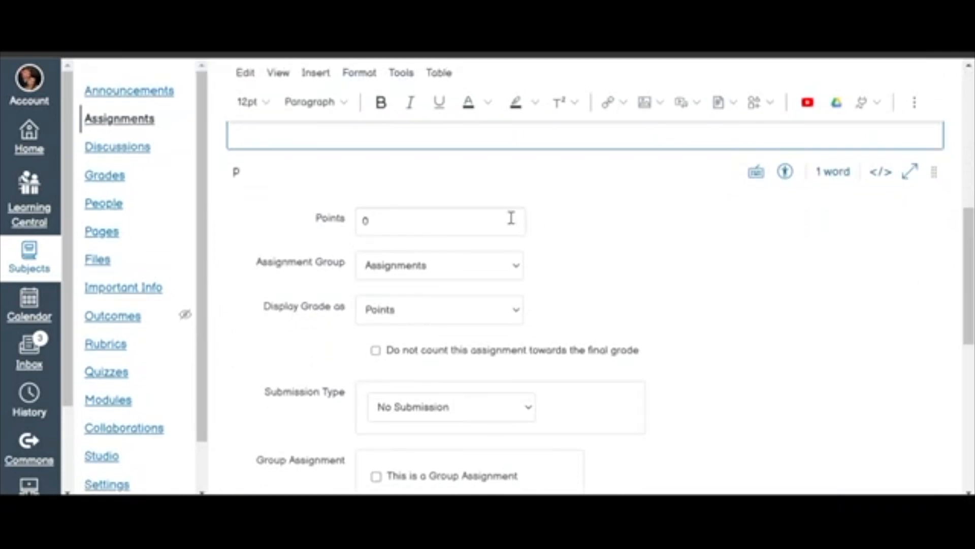
{"action": "left_click", "coordinate": [487, 216]}
{"action": "type", "text": "100"}
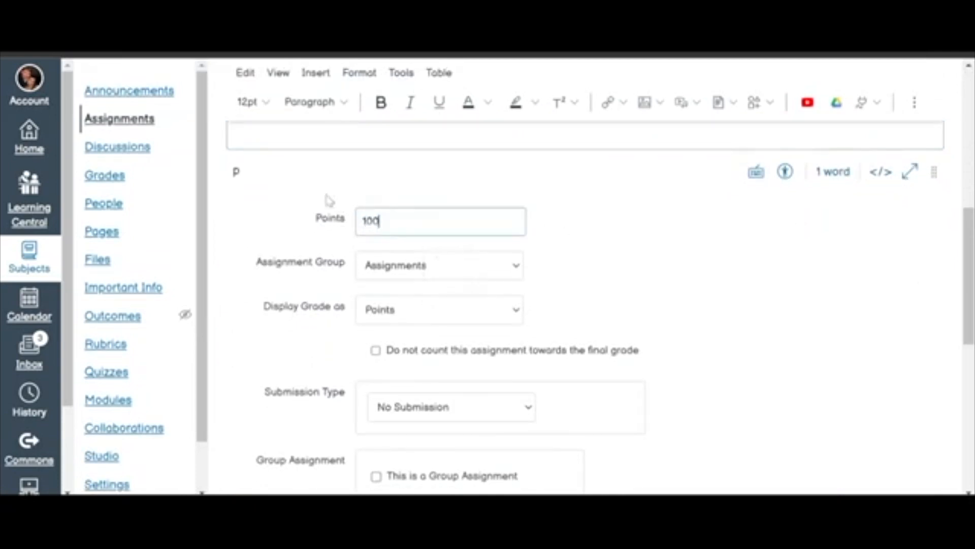
Set the submission type to Online and enable Student Annotation as the entry option.
{"action": "left_click", "coordinate": [413, 407]}
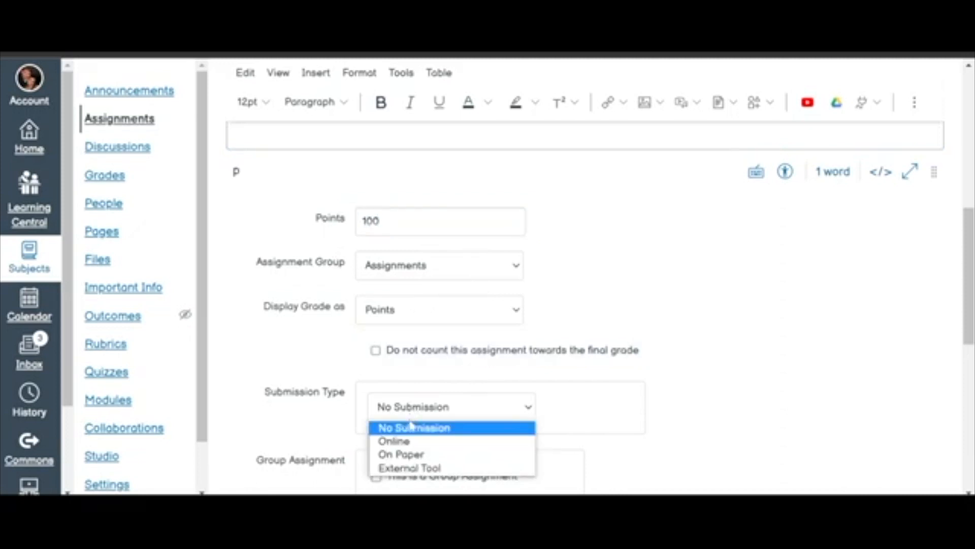
{"action": "left_click", "coordinate": [408, 441]}
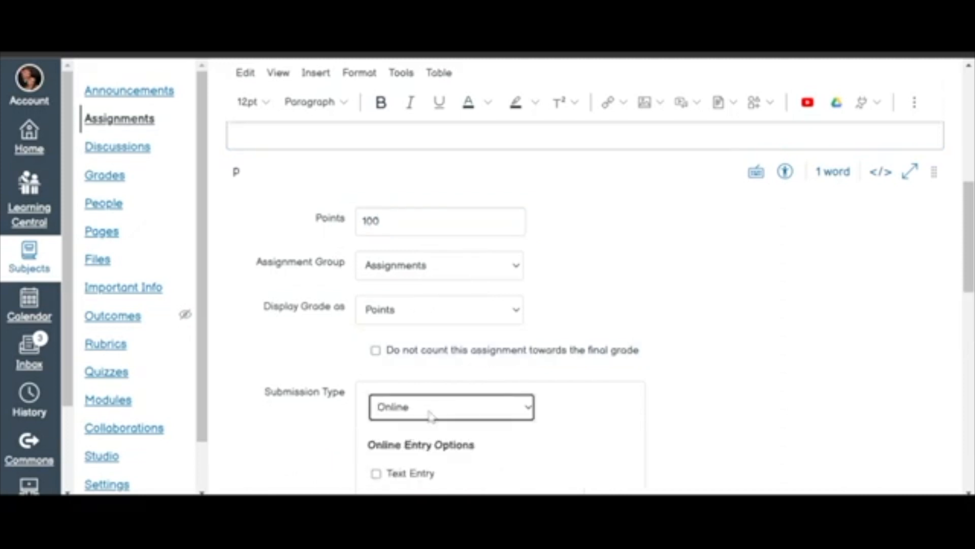
{"action": "scroll", "coordinate": [529, 333], "scroll_direction": "down", "scroll_amount": 1}
{"action": "scroll", "coordinate": [528, 355], "scroll_direction": "down", "scroll_amount": 4}
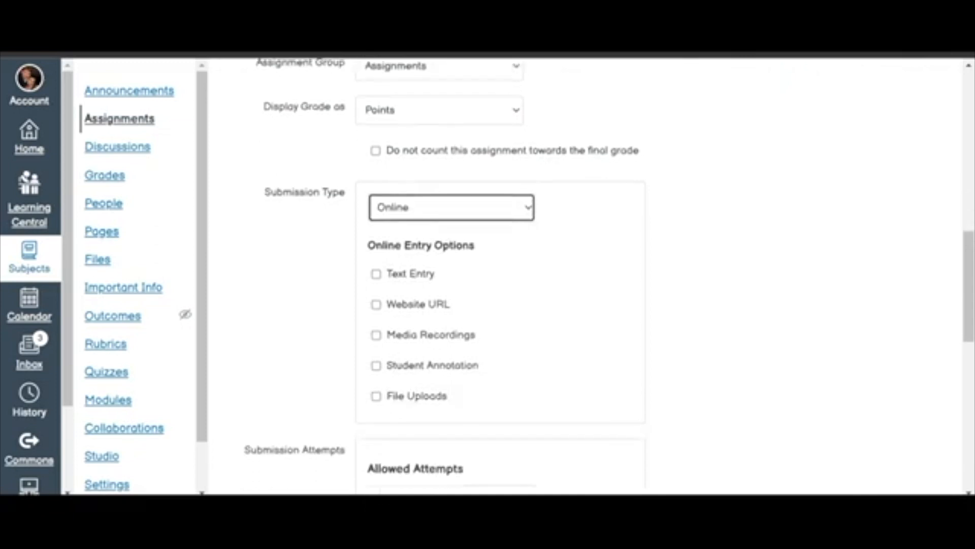
{"action": "left_click", "coordinate": [379, 368]}
Upload the icivics_columbus_to_the_colonies file for student annotation, then save and publish the assignment.
{"action": "scroll", "coordinate": [382, 372], "scroll_direction": "down", "scroll_amount": 3}
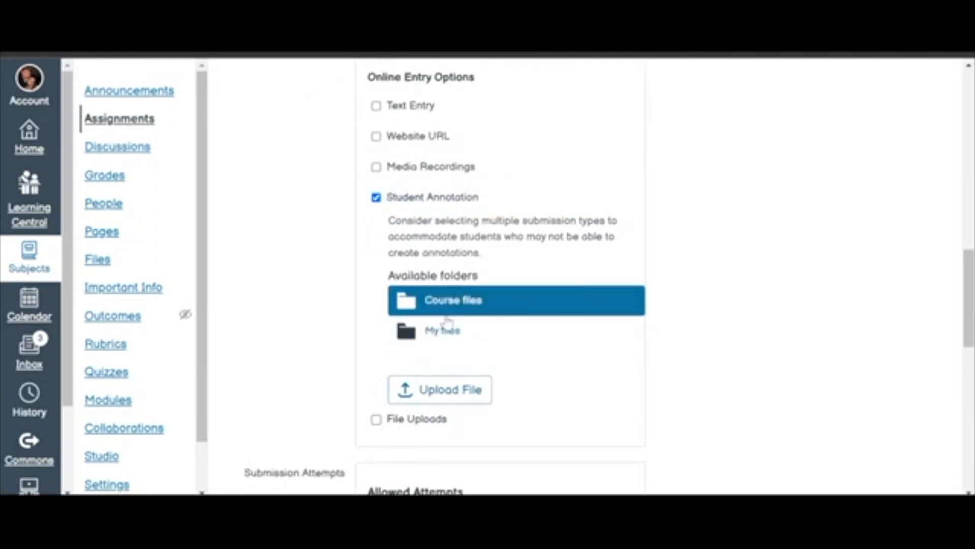
{"action": "left_click", "coordinate": [438, 388]}
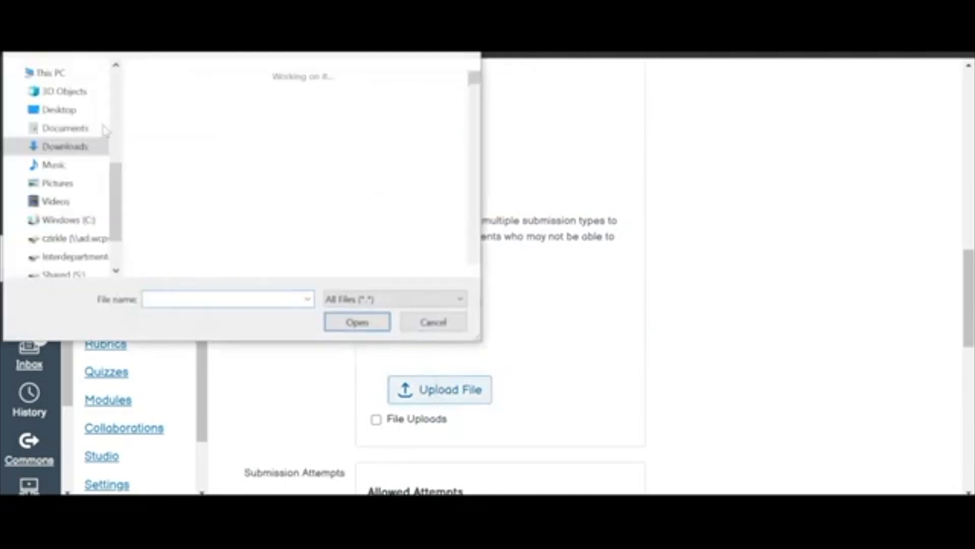
{"action": "left_click", "coordinate": [234, 102]}
{"action": "left_click", "coordinate": [357, 325]}
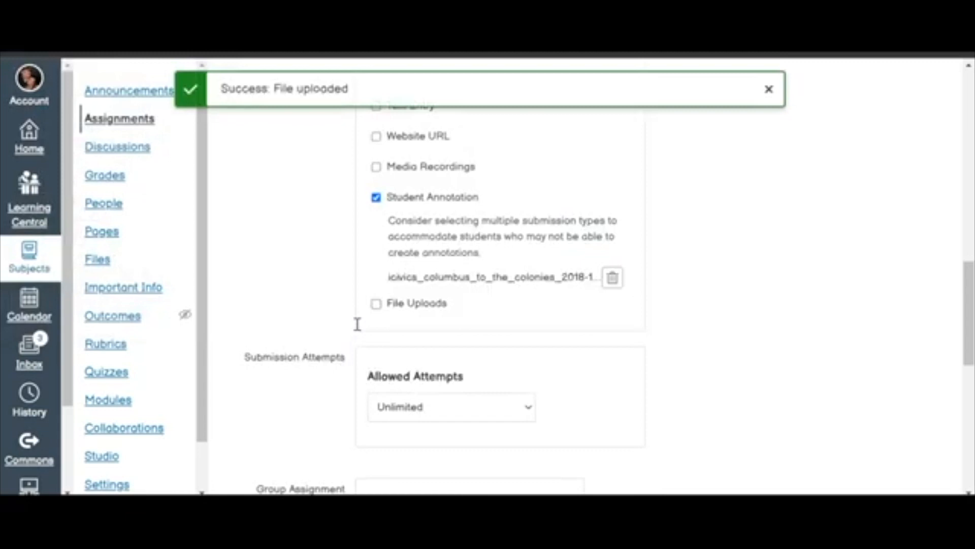
{"action": "left_click_drag", "start_coordinate": [968, 305], "coordinate": [969, 434]}
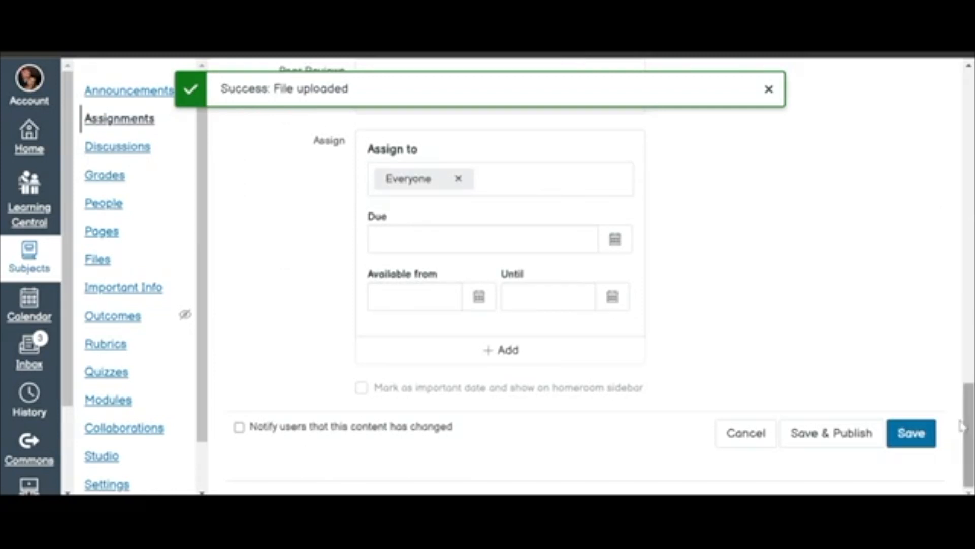
{"action": "left_click", "coordinate": [828, 439]}
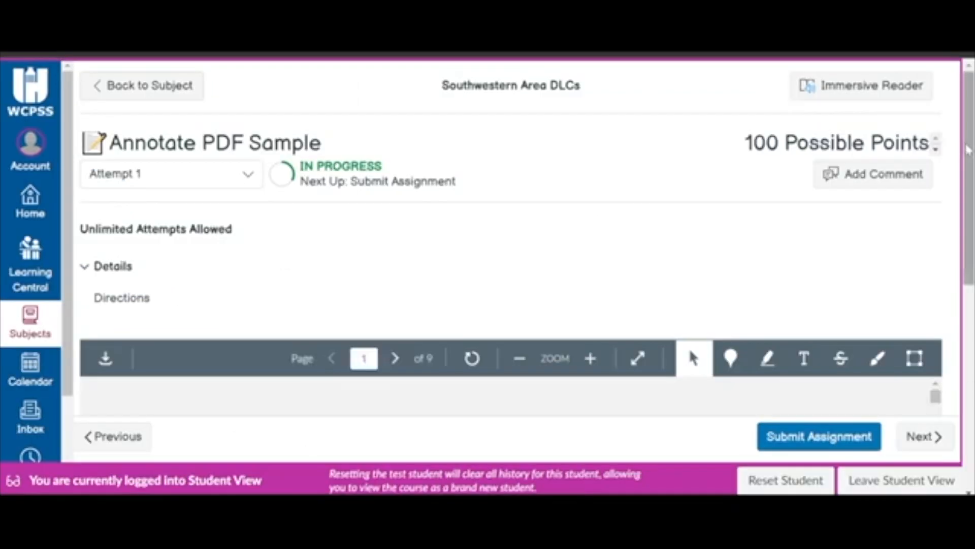
Look over the annotation viewer in Student View, going to page 2 of the PDF and checking the text tool's options.
{"action": "scroll", "coordinate": [508, 228], "scroll_direction": "down", "scroll_amount": 1}
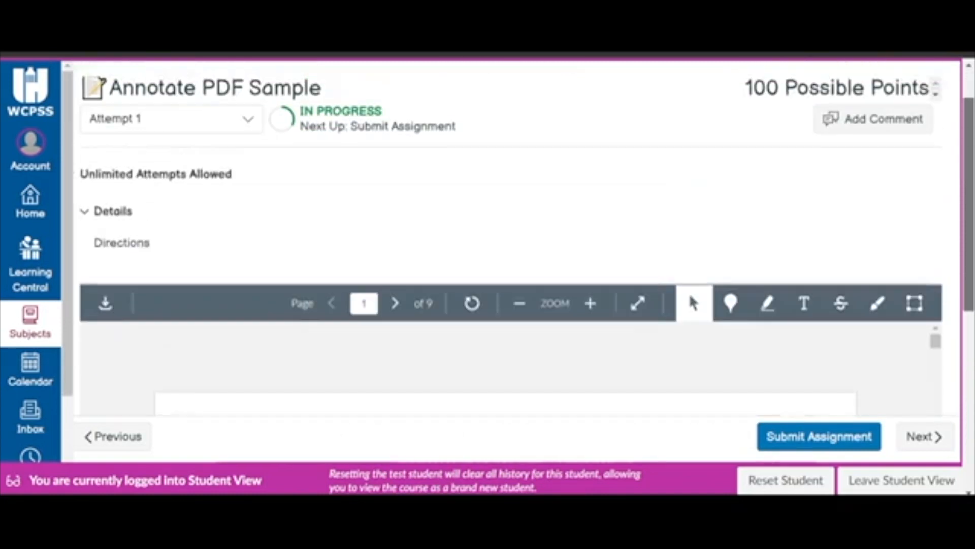
{"action": "left_click_drag", "start_coordinate": [968, 204], "coordinate": [968, 278]}
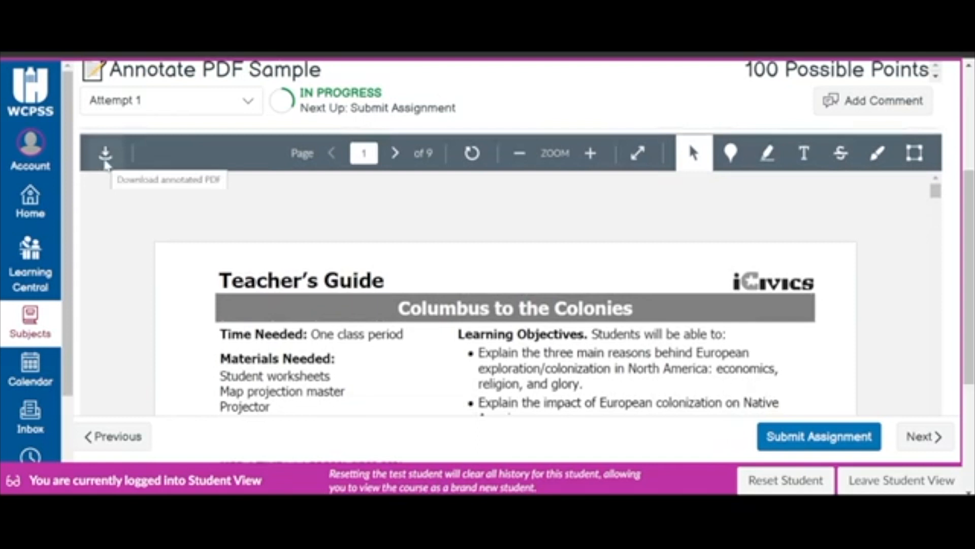
{"action": "left_click", "coordinate": [393, 153]}
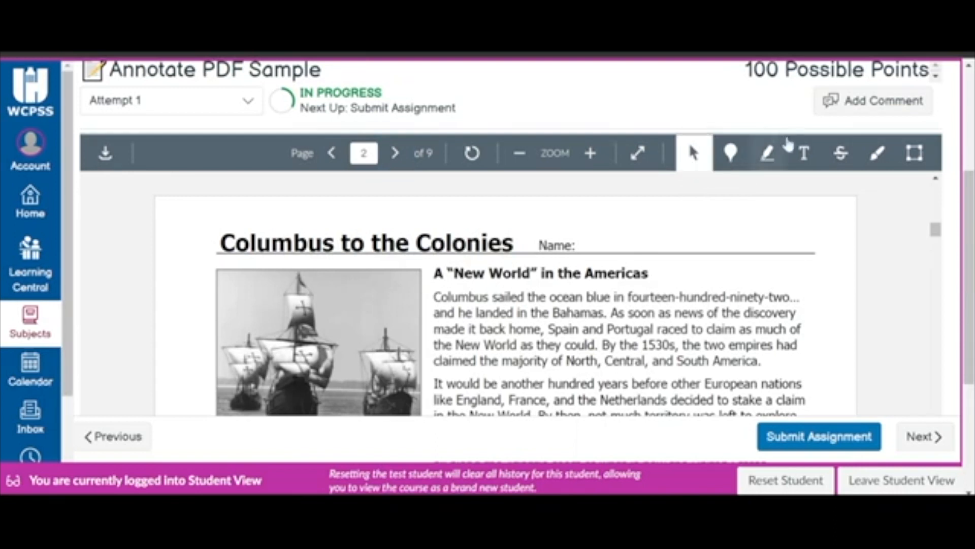
{"action": "left_click", "coordinate": [805, 154]}
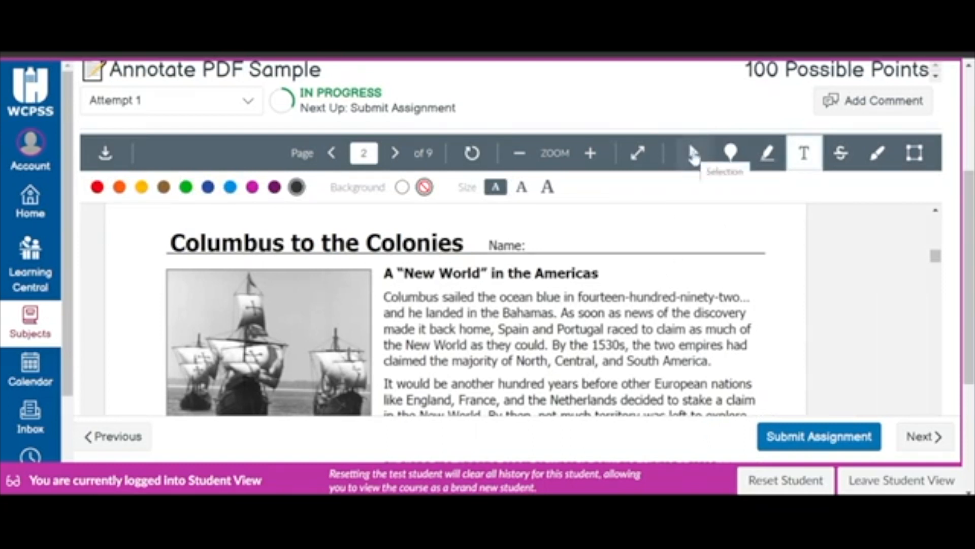
{"action": "left_click", "coordinate": [693, 154]}
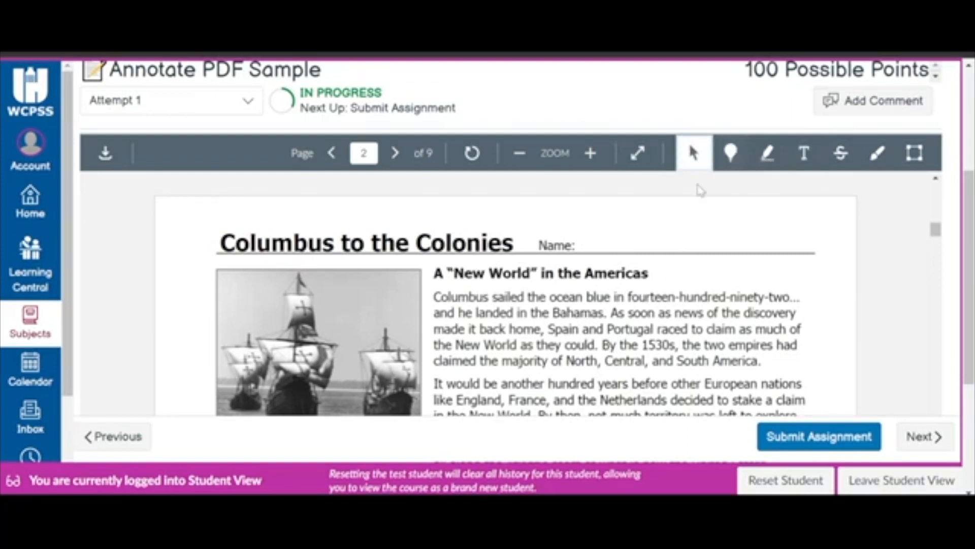
Place a blue point annotation at "Spain and Portugal" in the first paragraph with the comment "How is this possible?".
{"action": "left_click", "coordinate": [729, 154]}
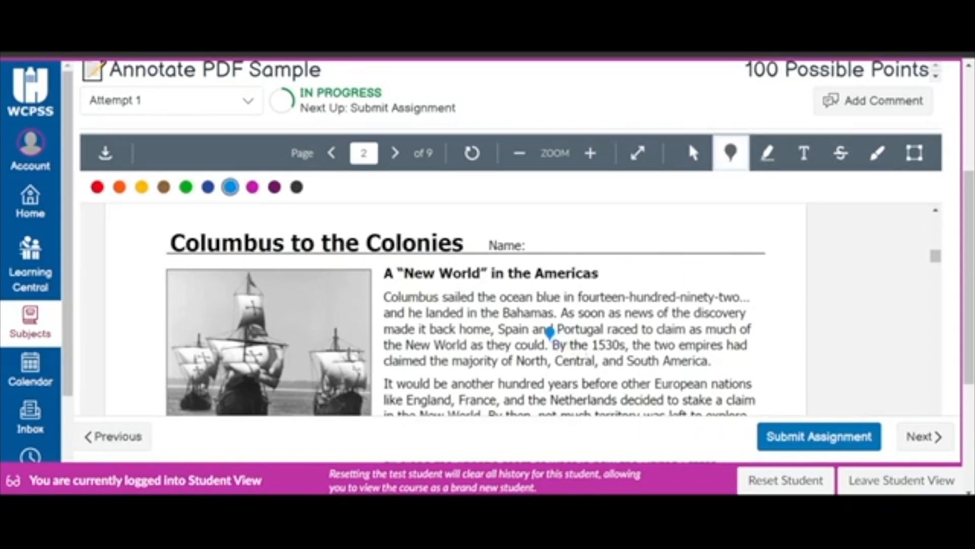
{"action": "left_click", "coordinate": [550, 335]}
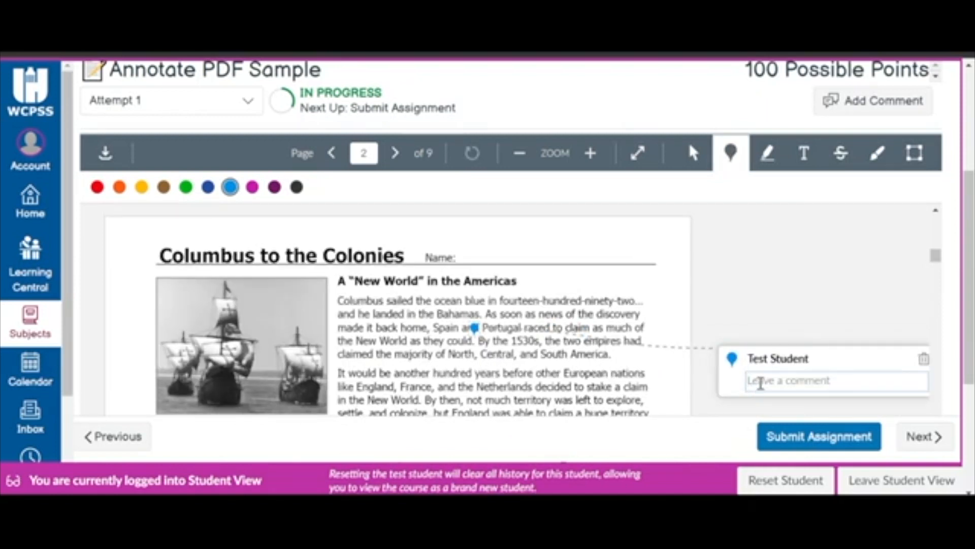
{"action": "type", "text": "Hi"}
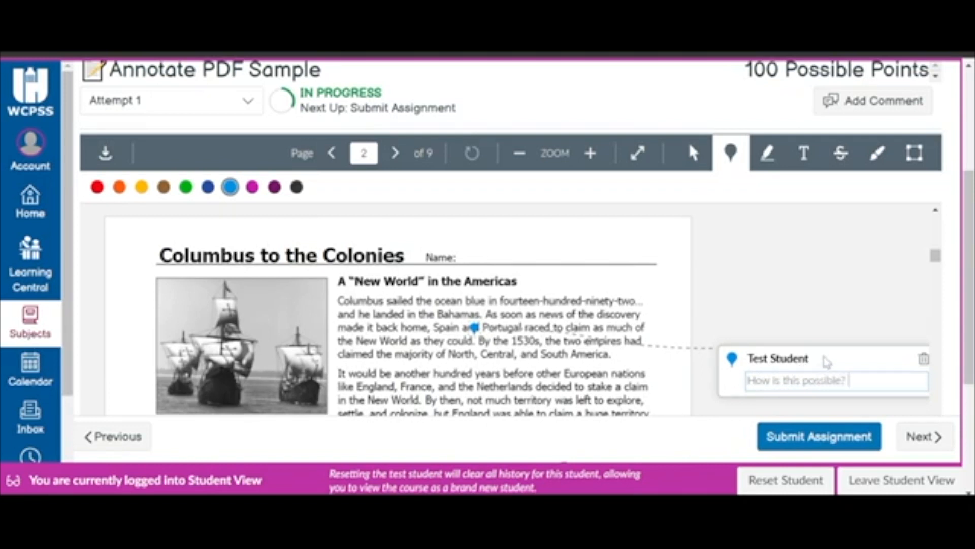
{"action": "key", "text": "Return"}
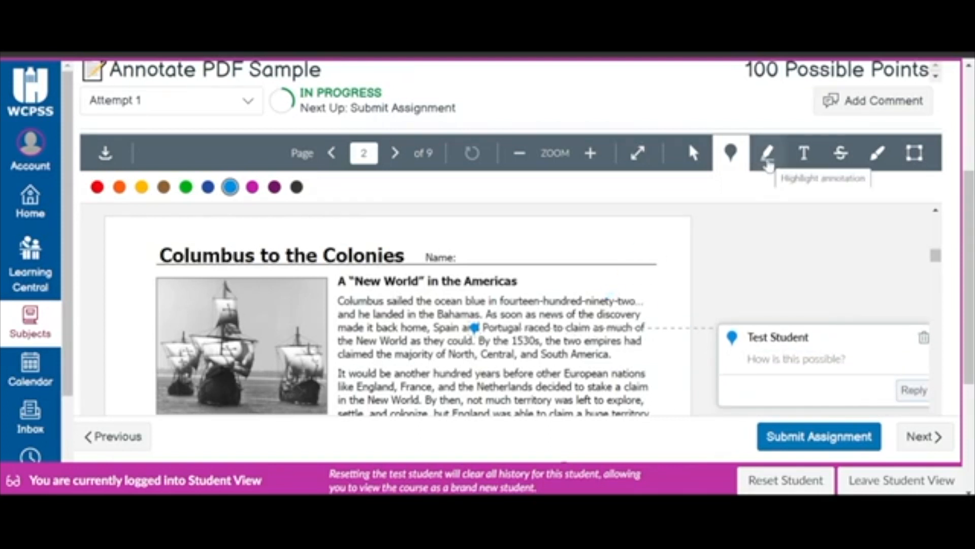
Highlight the second paragraph's first sentence, "It would be another hundred years" through "in the New World.", in green.
{"action": "left_click", "coordinate": [768, 162]}
{"action": "left_click", "coordinate": [98, 187]}
{"action": "left_click", "coordinate": [164, 187]}
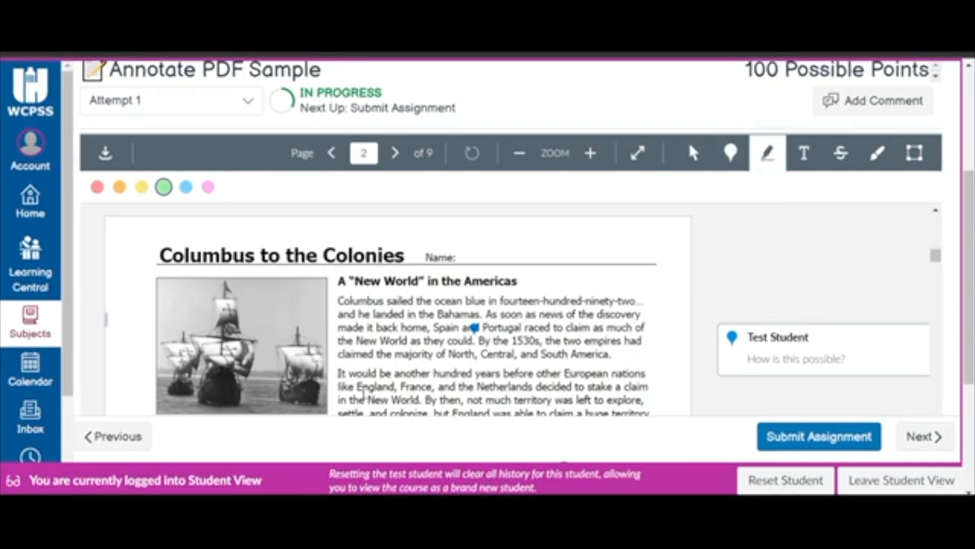
{"action": "left_click_drag", "start_coordinate": [342, 372], "coordinate": [424, 399]}
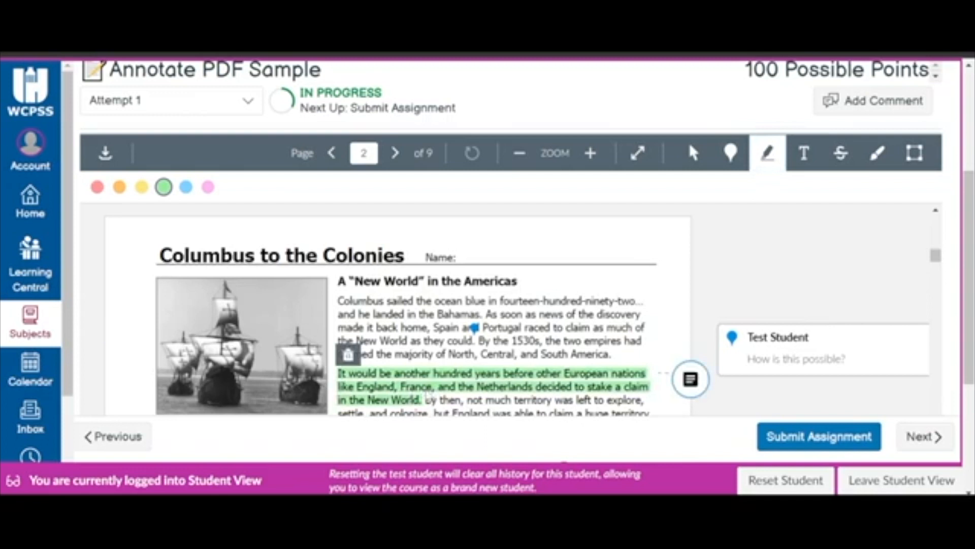
Try the available highlight colors on the second paragraph's highlighted sentence and settle on pink.
{"action": "left_click", "coordinate": [186, 187]}
{"action": "left_click", "coordinate": [207, 187]}
{"action": "left_click", "coordinate": [186, 187]}
{"action": "left_click", "coordinate": [163, 187]}
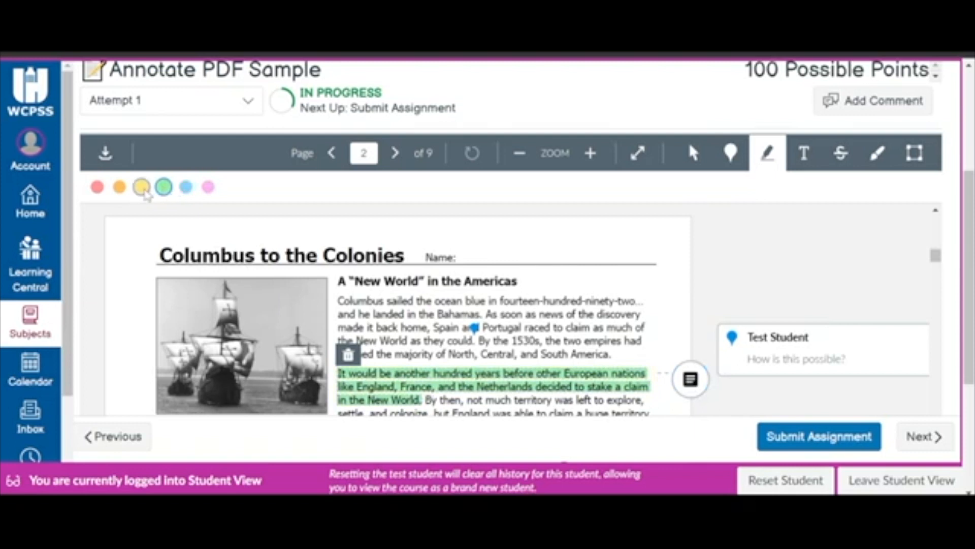
{"action": "left_click", "coordinate": [142, 187]}
{"action": "left_click", "coordinate": [119, 187]}
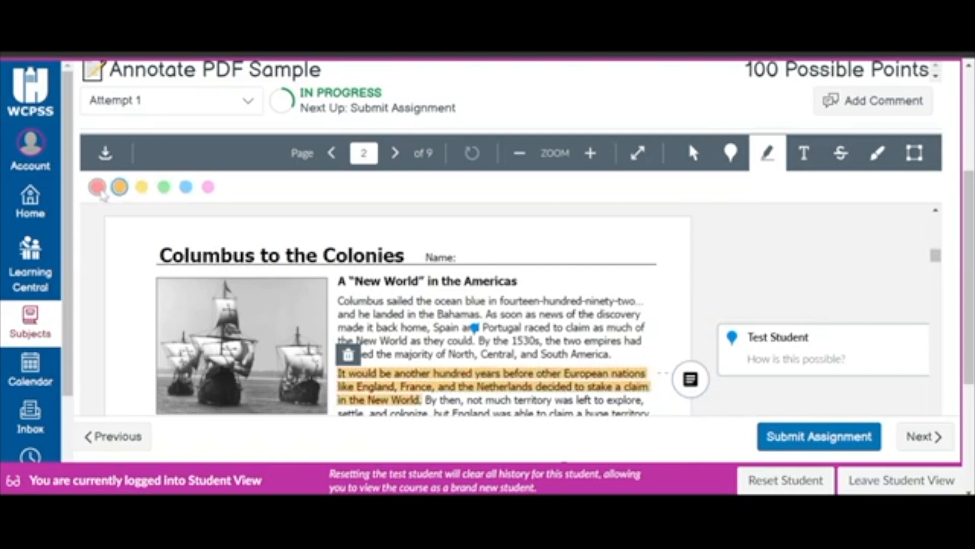
{"action": "left_click", "coordinate": [97, 186]}
{"action": "left_click", "coordinate": [142, 187]}
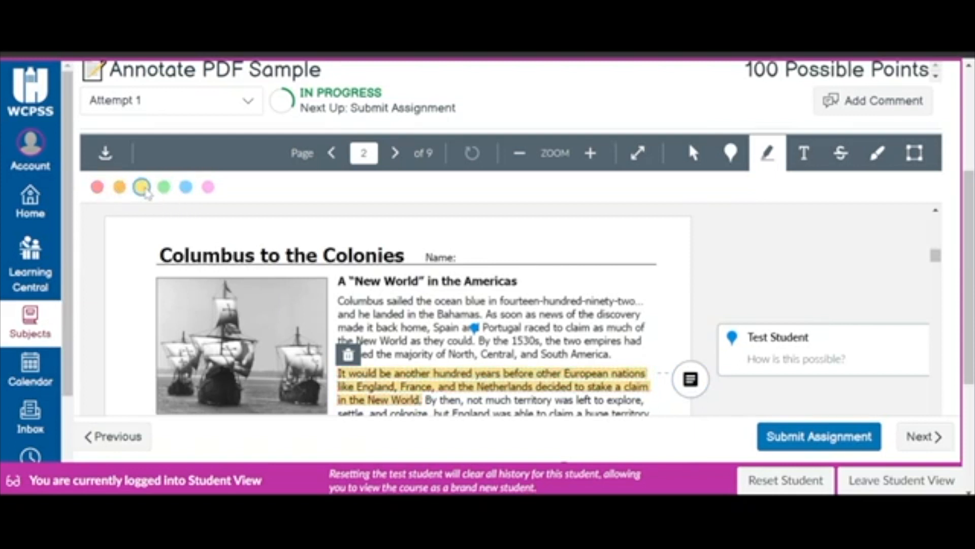
{"action": "left_click", "coordinate": [164, 186]}
{"action": "left_click", "coordinate": [186, 187]}
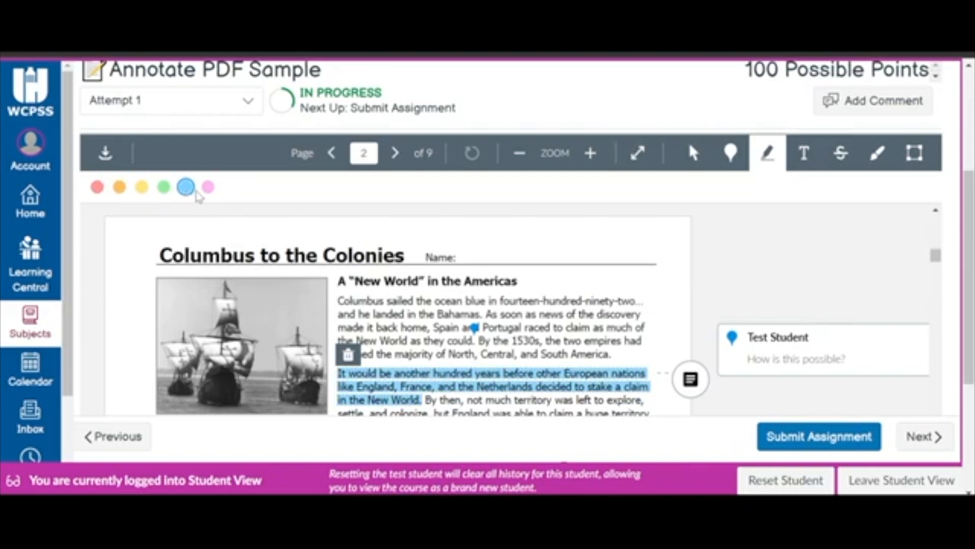
{"action": "left_click", "coordinate": [208, 187]}
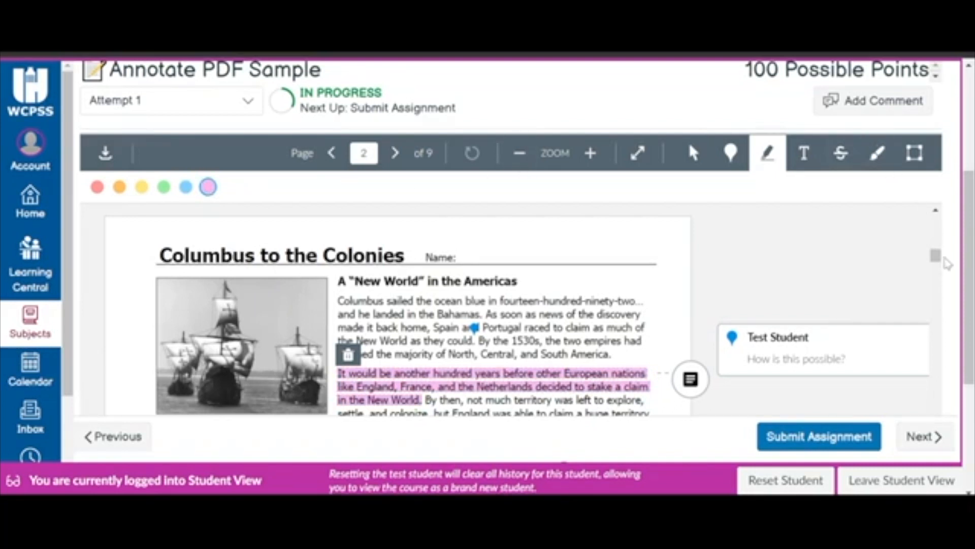
Add the text annotation "the items were for the sailors" after "What's in the ship..." under Leg One on page 5.
{"action": "left_click_drag", "start_coordinate": [936, 257], "coordinate": [948, 363]}
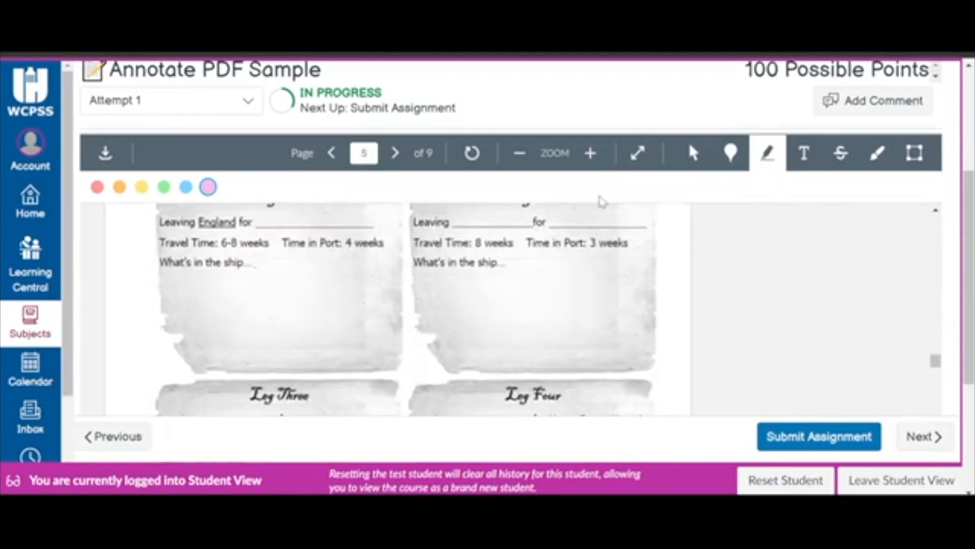
{"action": "left_click", "coordinate": [805, 162]}
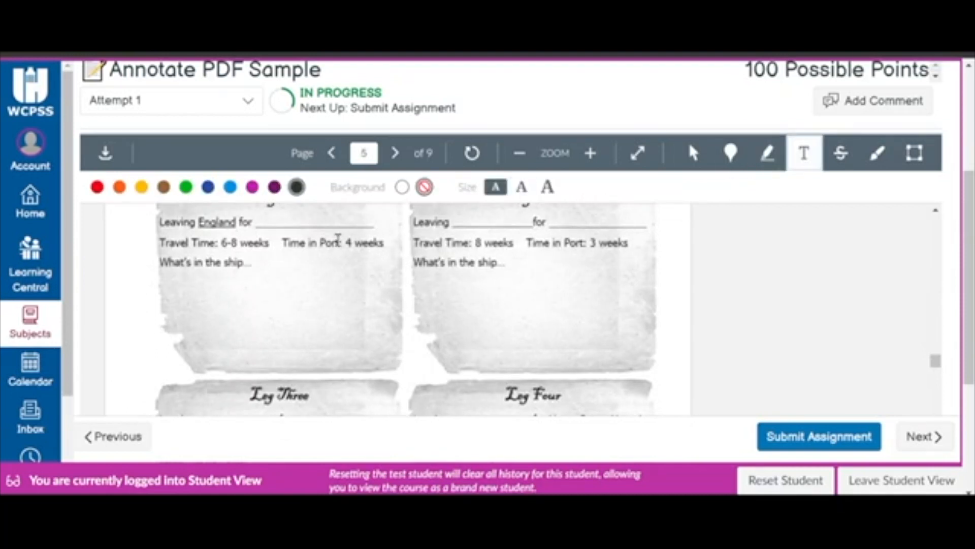
{"action": "left_click", "coordinate": [247, 260]}
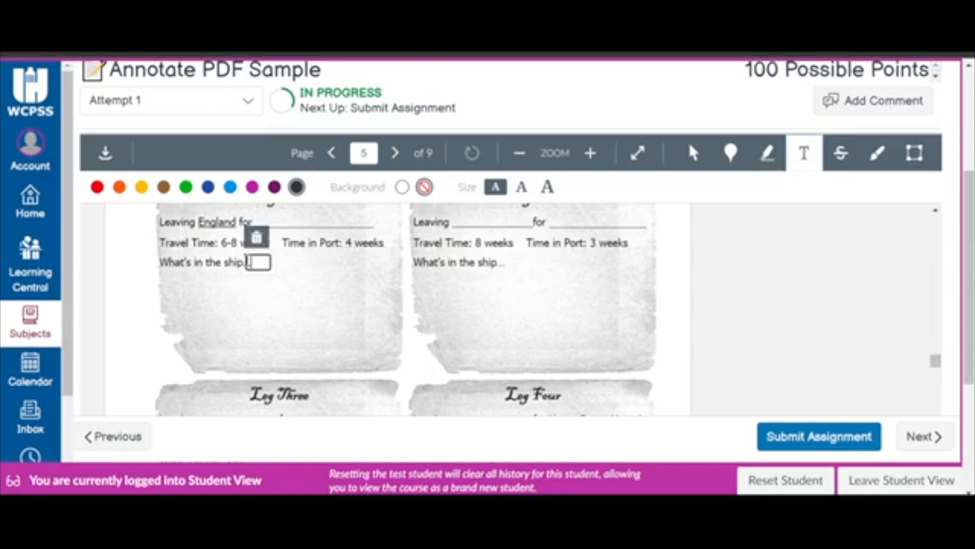
{"action": "type", "text": "the items"}
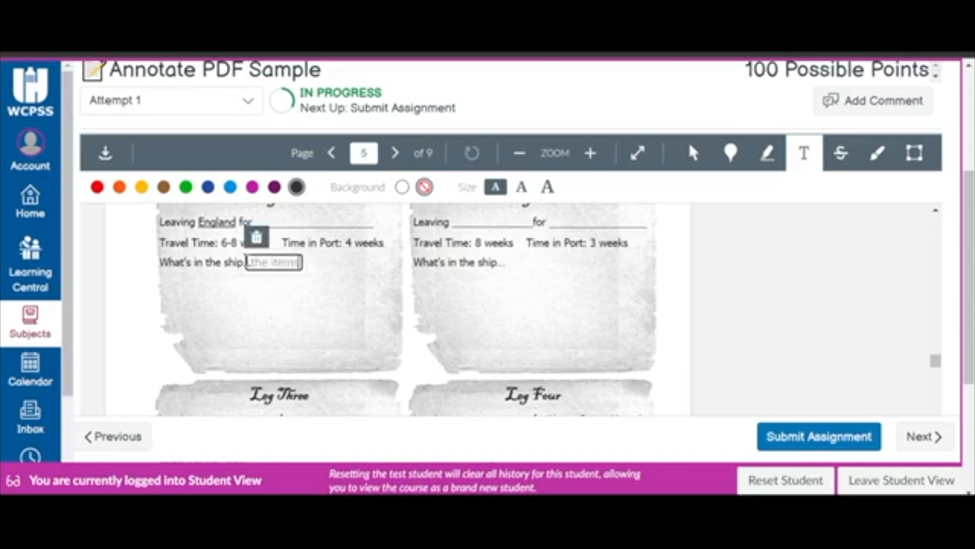
{"action": "type", "text": " were for"}
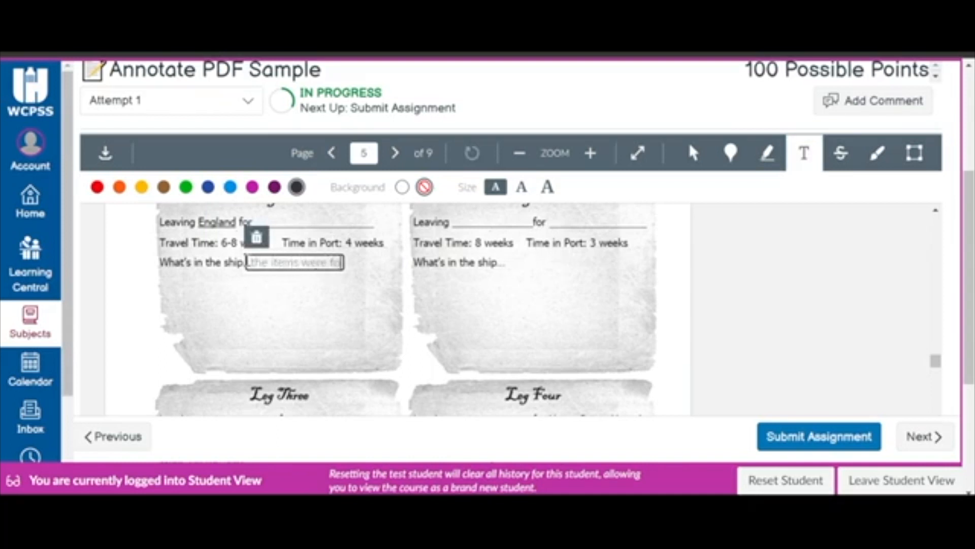
{"action": "type", "text": " the salo"}
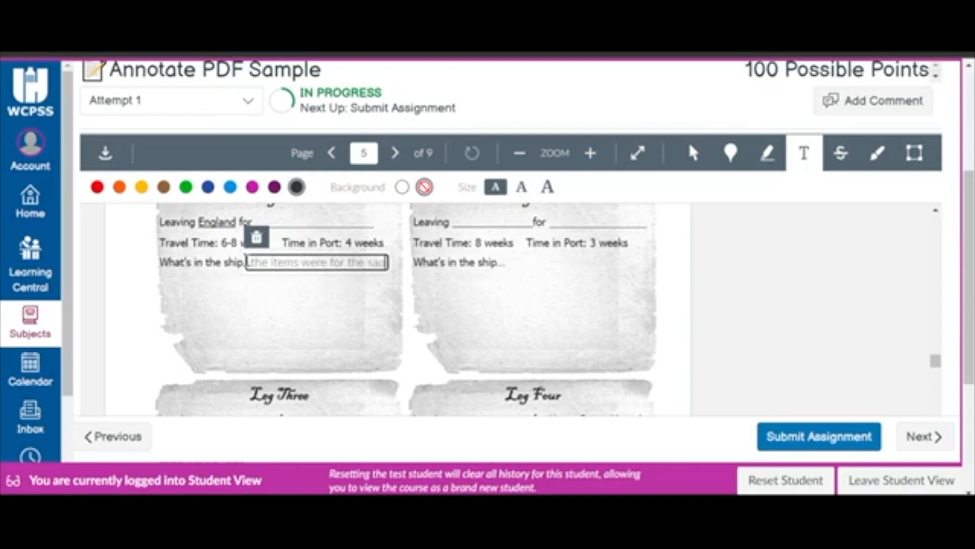
{"action": "key", "text": "BackSpace"}
{"action": "key", "text": "BackSpace"}
{"action": "type", "text": "ilors"}
{"action": "left_click", "coordinate": [251, 313]}
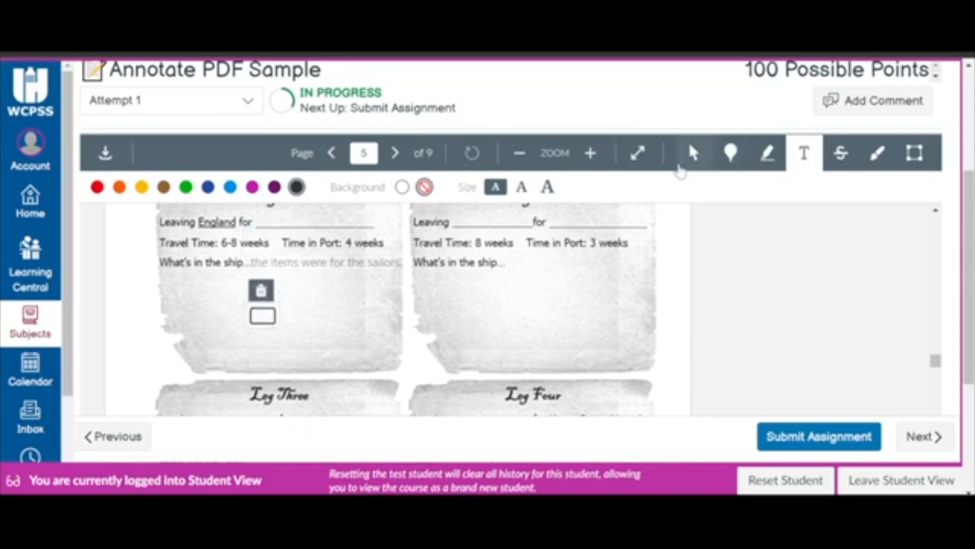
Select the text annotation under Leg One and shift it slightly to realign it with the "What's in the ship..." line.
{"action": "left_click", "coordinate": [693, 155]}
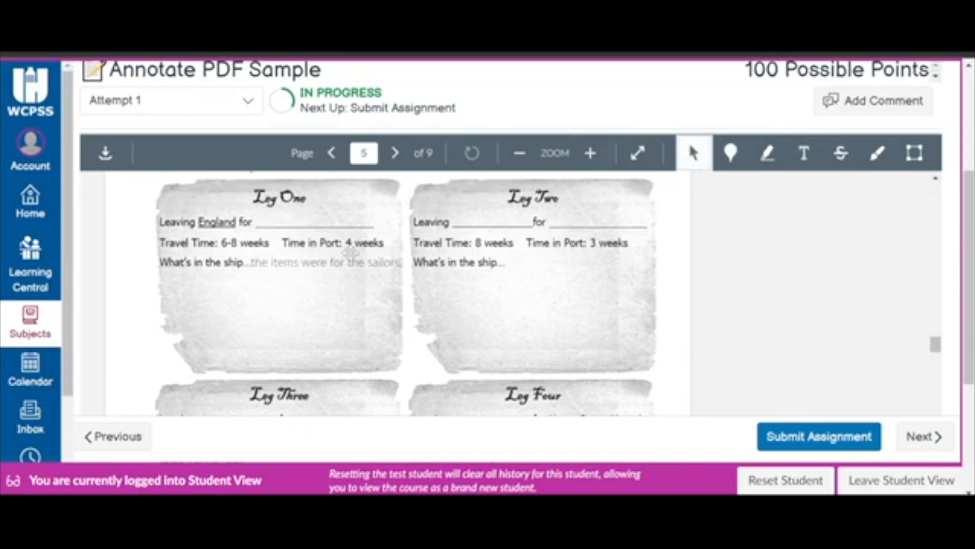
{"action": "left_click", "coordinate": [323, 261]}
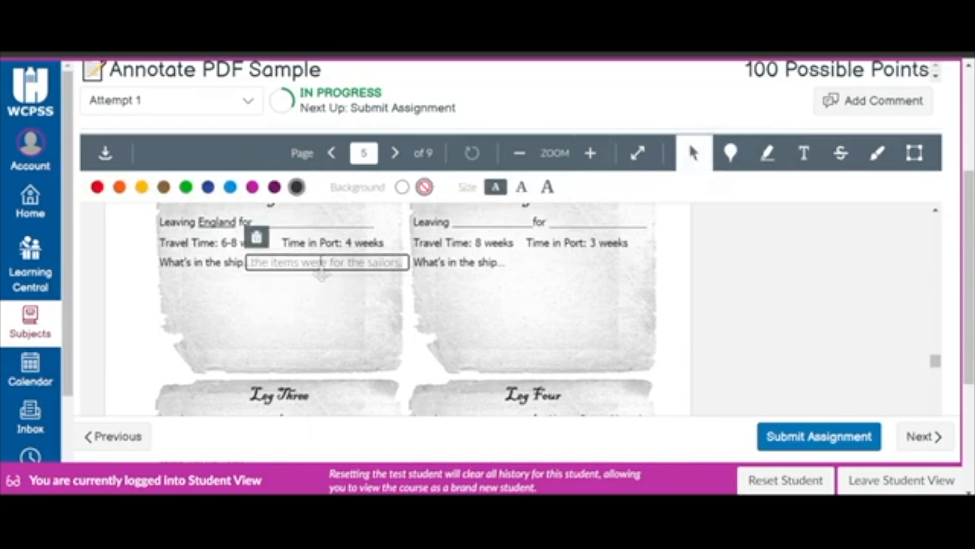
{"action": "mouse_move", "coordinate": [323, 283]}
{"action": "left_mouse_down"}
{"action": "mouse_move", "coordinate": [311, 330]}
{"action": "mouse_move", "coordinate": [323, 267]}
{"action": "mouse_move", "coordinate": [323, 276]}
{"action": "left_mouse_up"}
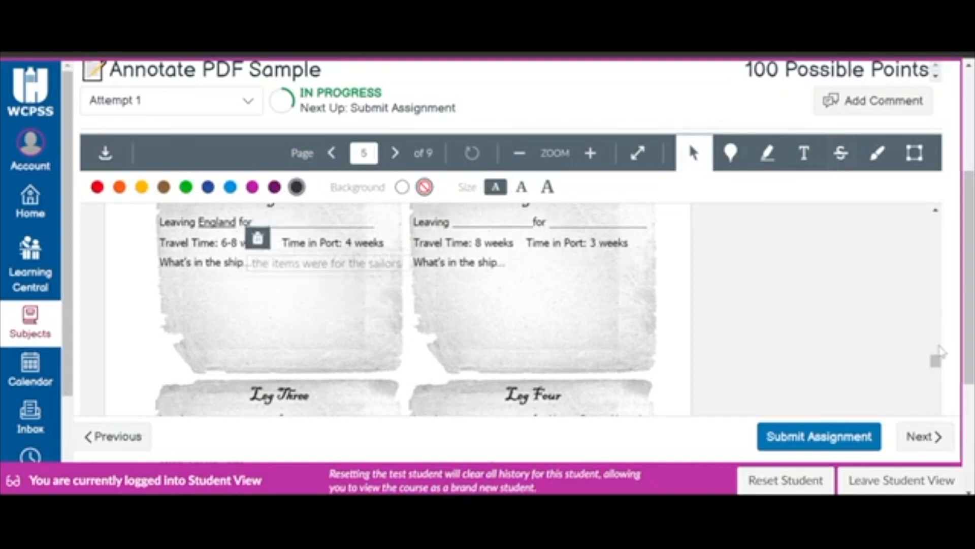
Strike out answer choice "Trip A" in red in Map Review question 1 on page 4.
{"action": "left_click_drag", "start_coordinate": [936, 361], "coordinate": [936, 321]}
{"action": "left_click", "coordinate": [841, 152]}
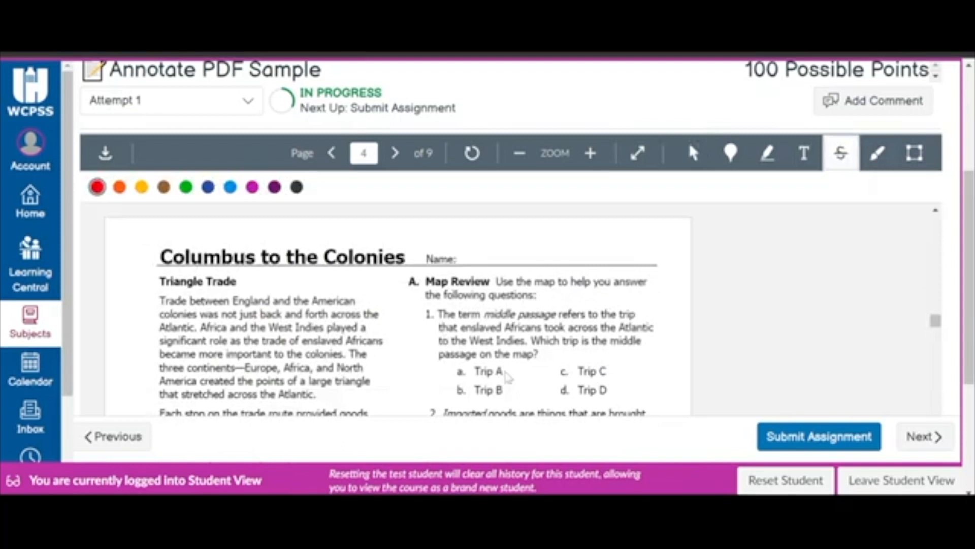
{"action": "left_click_drag", "start_coordinate": [466, 370], "coordinate": [505, 370]}
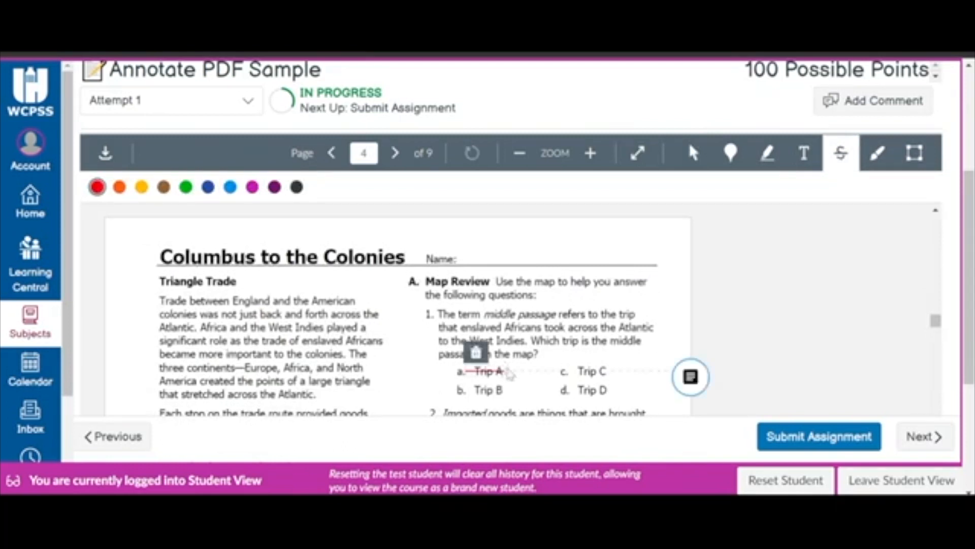
{"action": "left_click", "coordinate": [847, 163]}
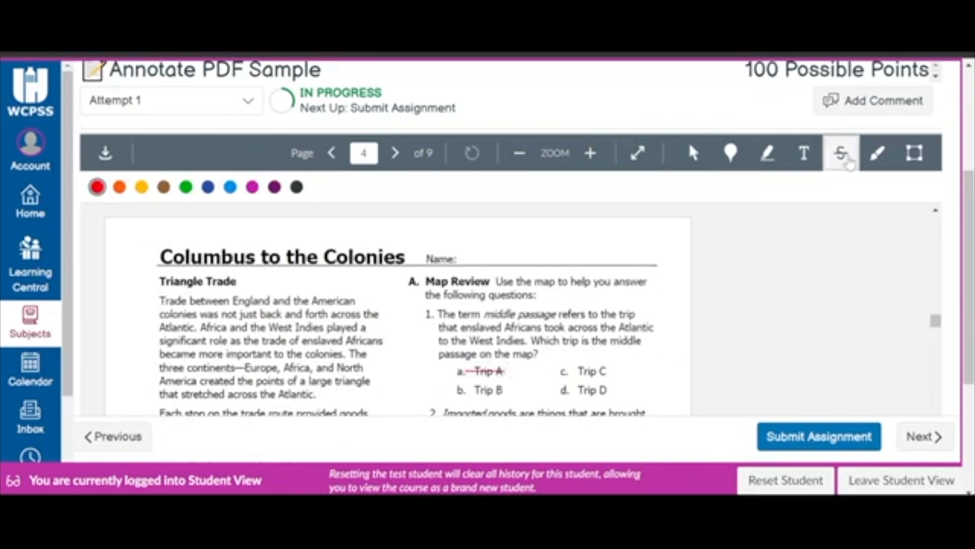
Bring up the trade map on page 4 and set the freehand drawing tool to its thinnest line.
{"action": "scroll", "coordinate": [932, 322], "scroll_direction": "down", "scroll_amount": 10}
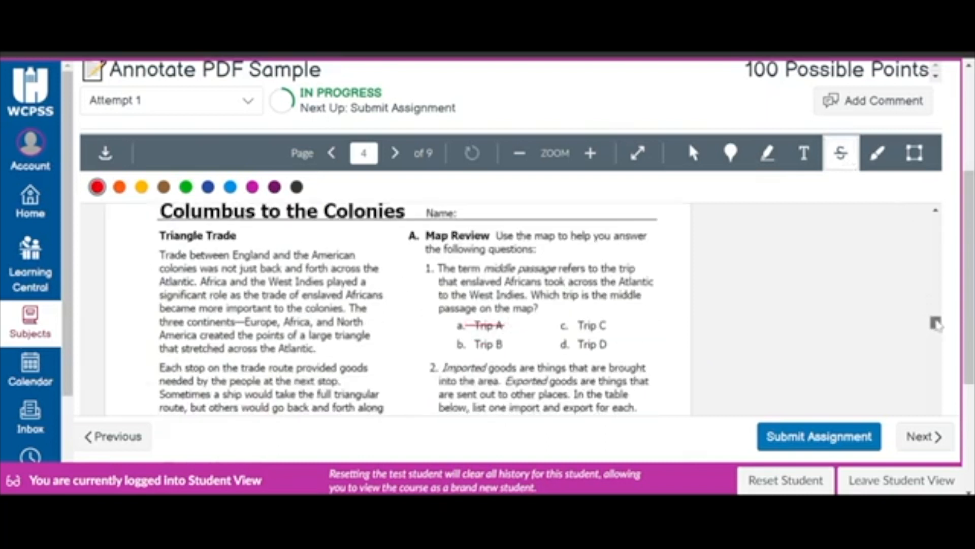
{"action": "left_click_drag", "start_coordinate": [937, 299], "coordinate": [939, 341]}
{"action": "left_click", "coordinate": [879, 157]}
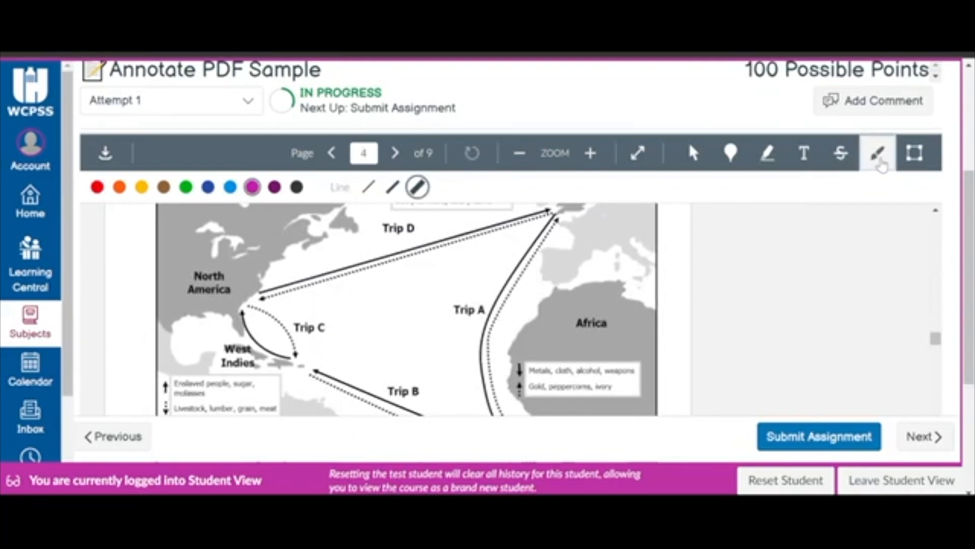
{"action": "left_click", "coordinate": [368, 188]}
{"action": "left_click", "coordinate": [392, 187]}
{"action": "left_click", "coordinate": [368, 188]}
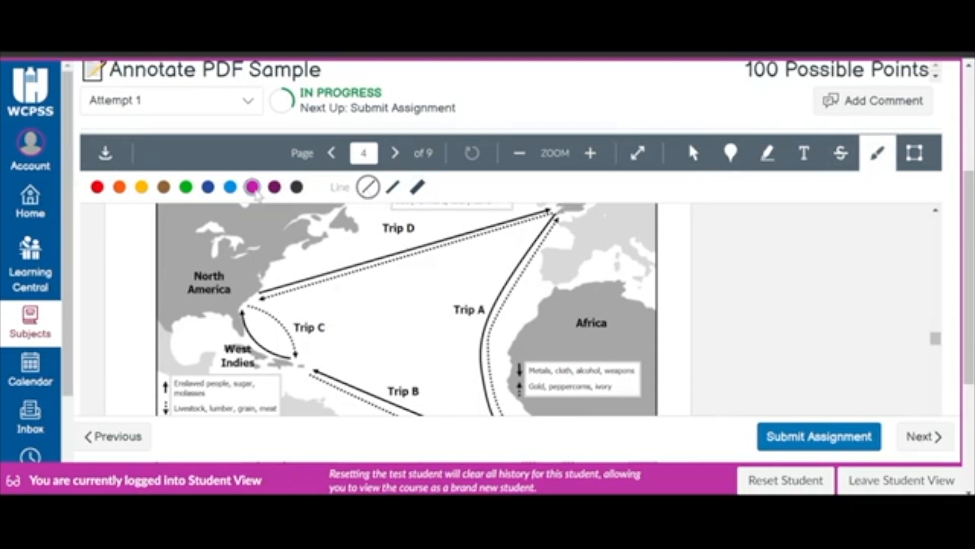